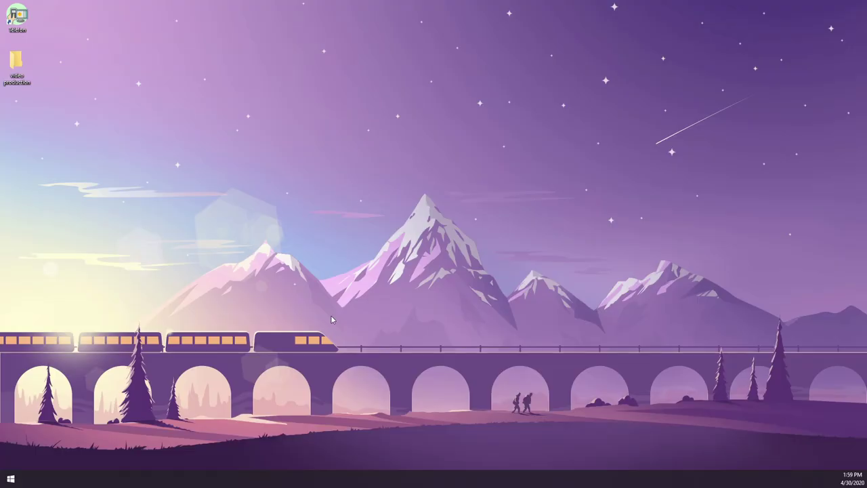
Open the Windows Prefetch folder by running the command "prefetch"
right_click(11, 479)
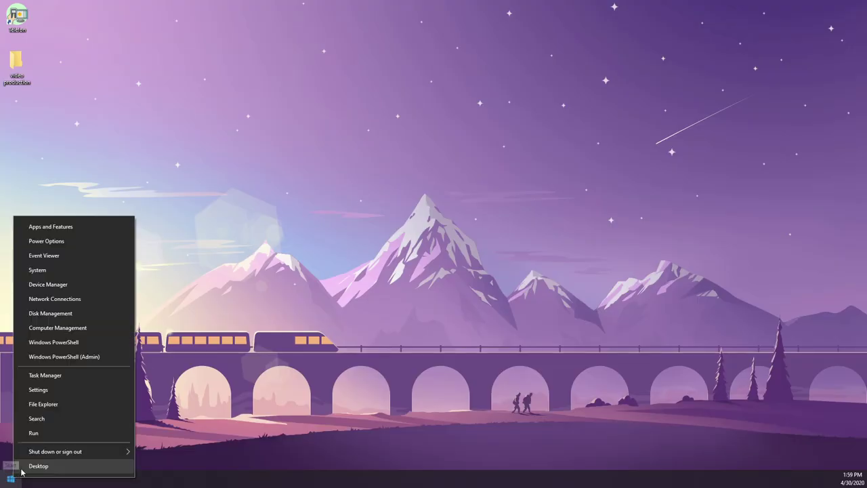
click(50, 433)
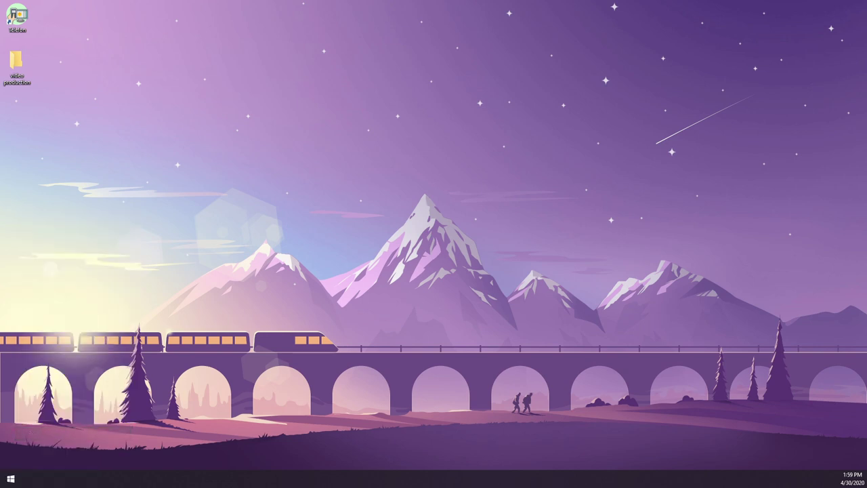
click(182, 353)
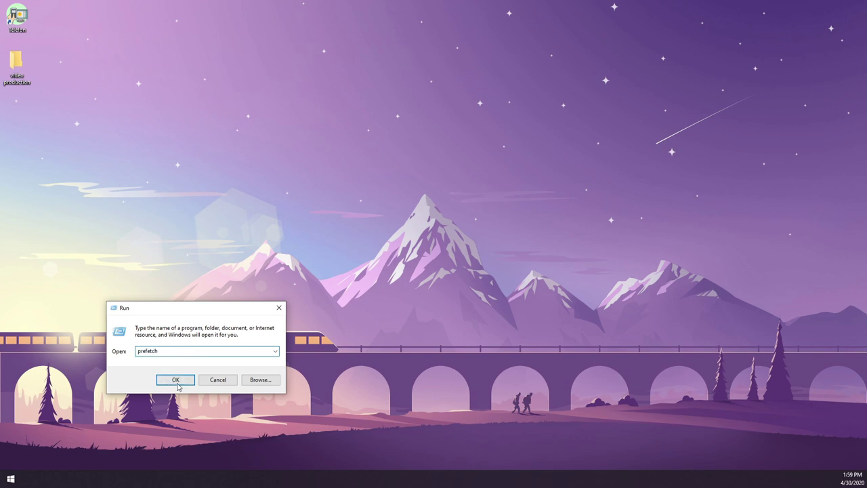
click(170, 381)
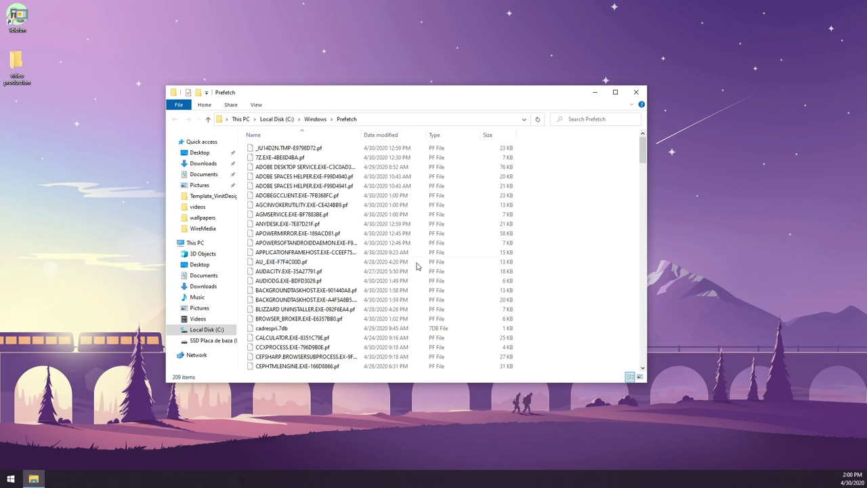
Permanently delete all the files in the Prefetch folder
click(329, 234)
key(ctrl+a)
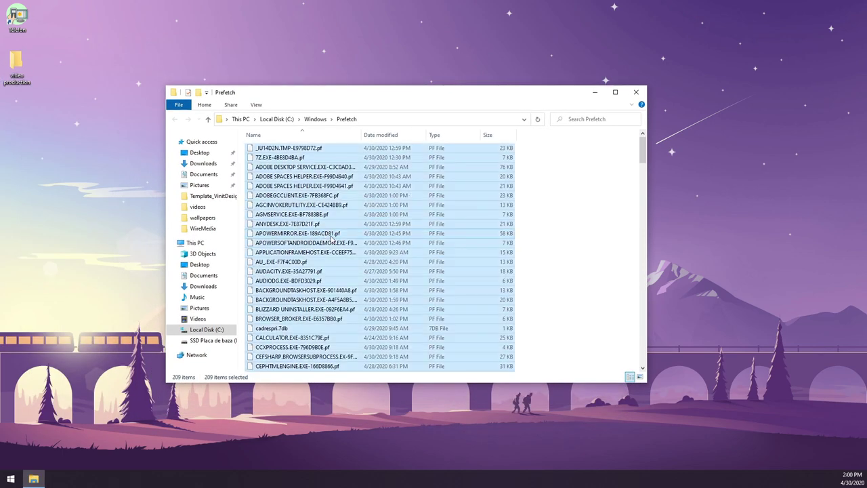
scroll(330, 237, down, 20)
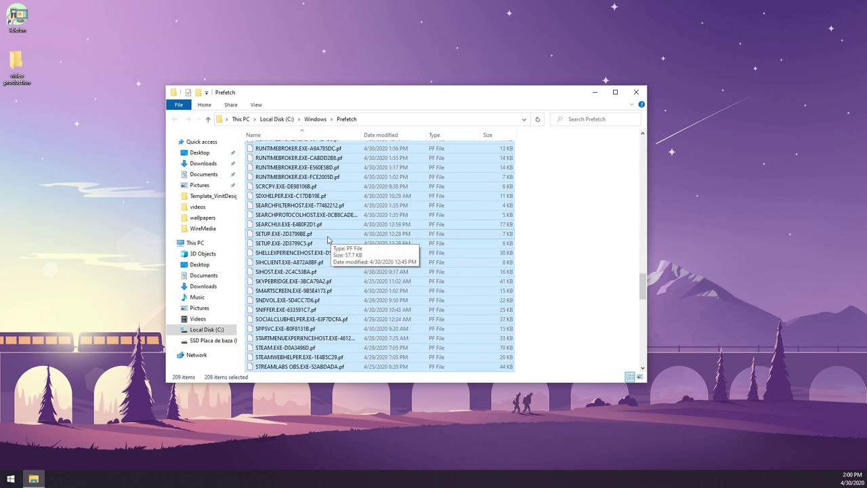
scroll(328, 239, down, 15)
key(shift+Delete)
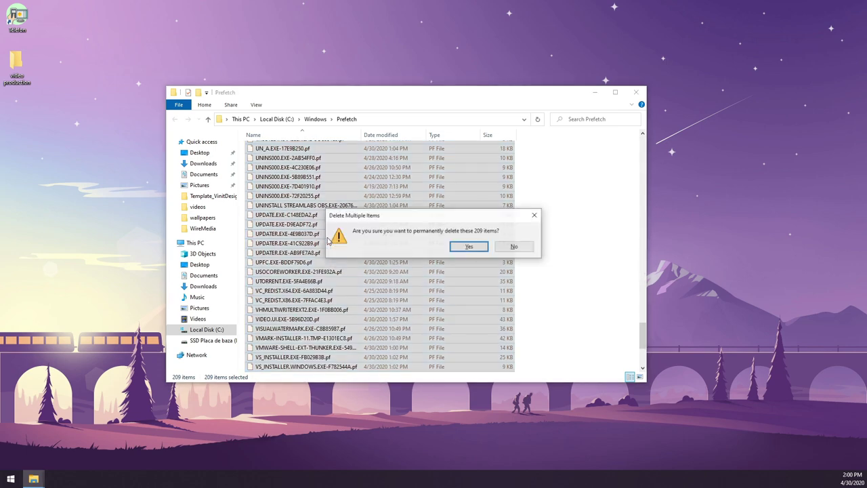
key(Return)
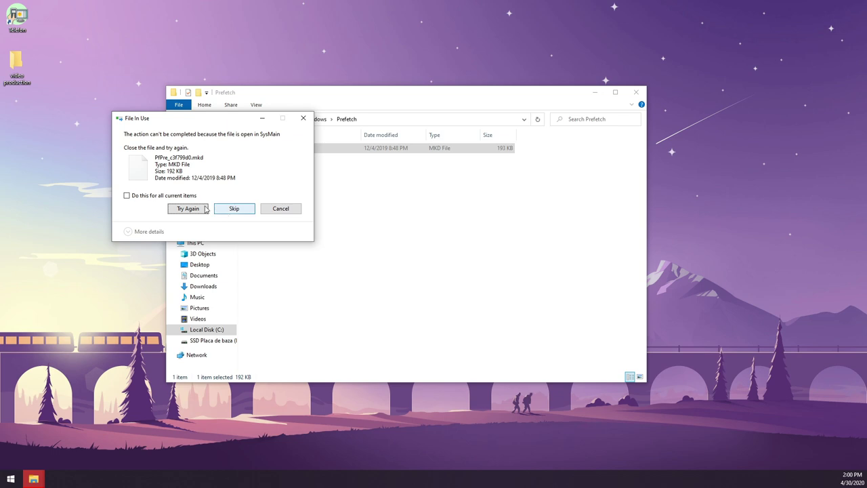
Retry and then skip the file locked by SysMain, and close the Prefetch folder
click(181, 209)
click(232, 210)
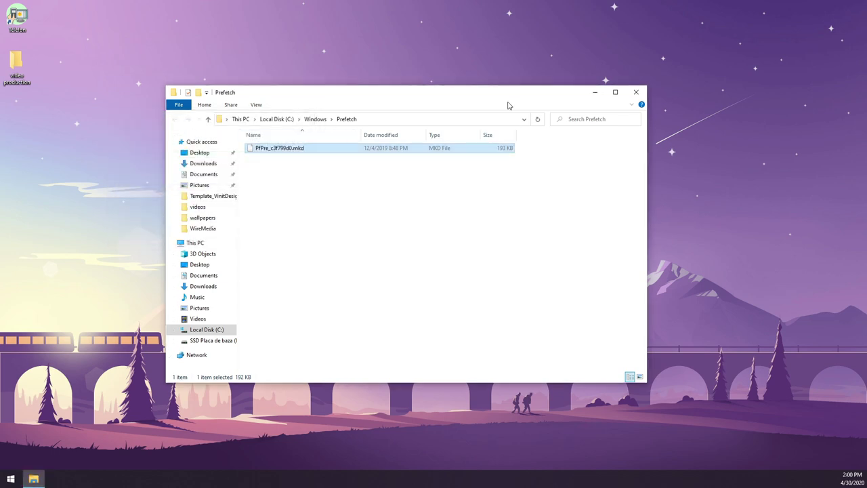
click(638, 93)
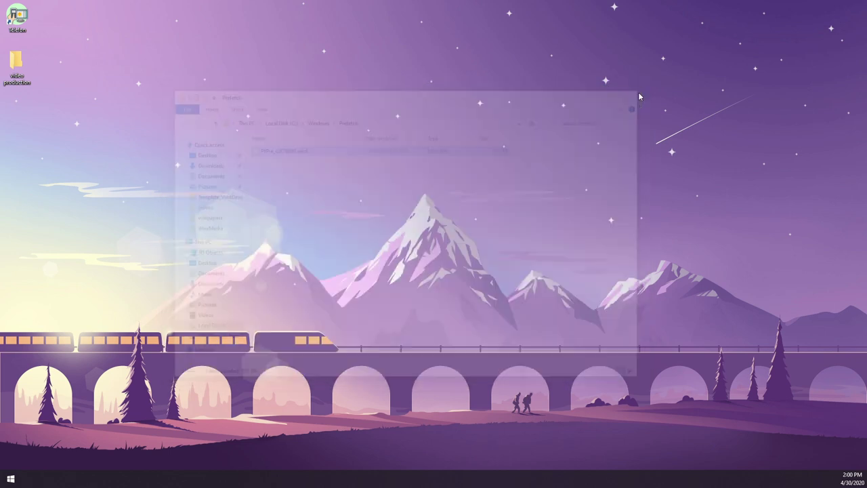
Open the Windows Temp folder by running the command "temp"
click(12, 479)
text(run)
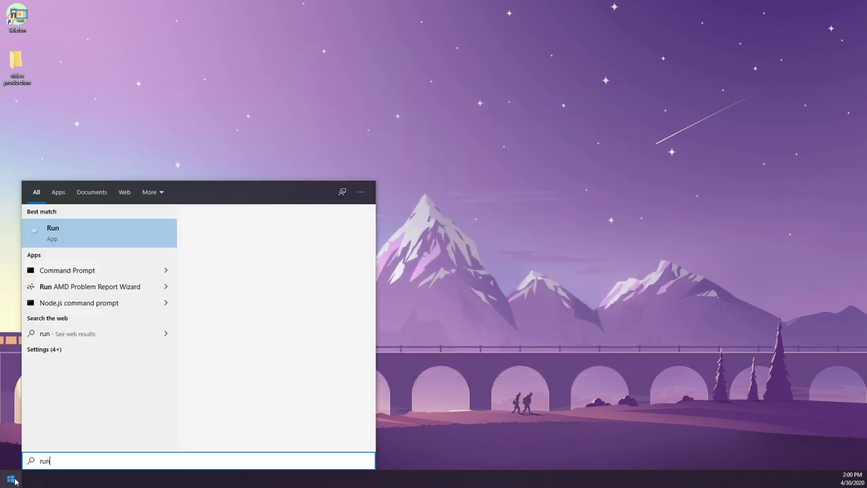
key(Return)
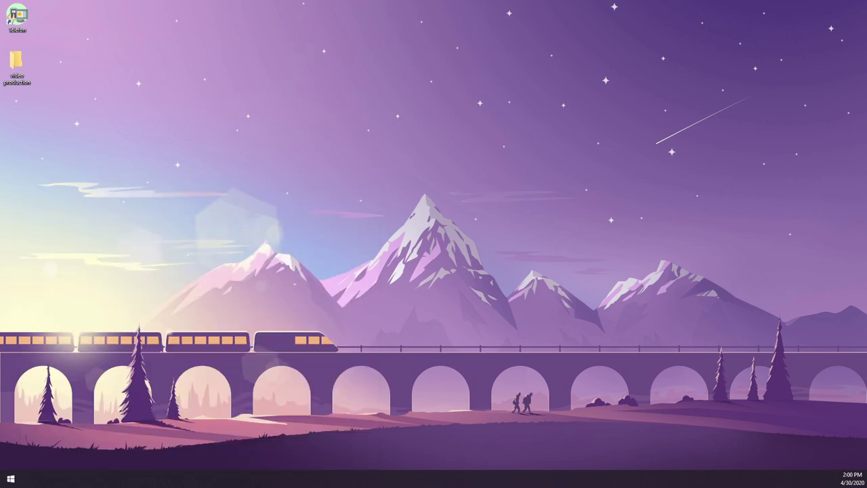
drag(523, 324, 301, 339)
key(BackSpace)
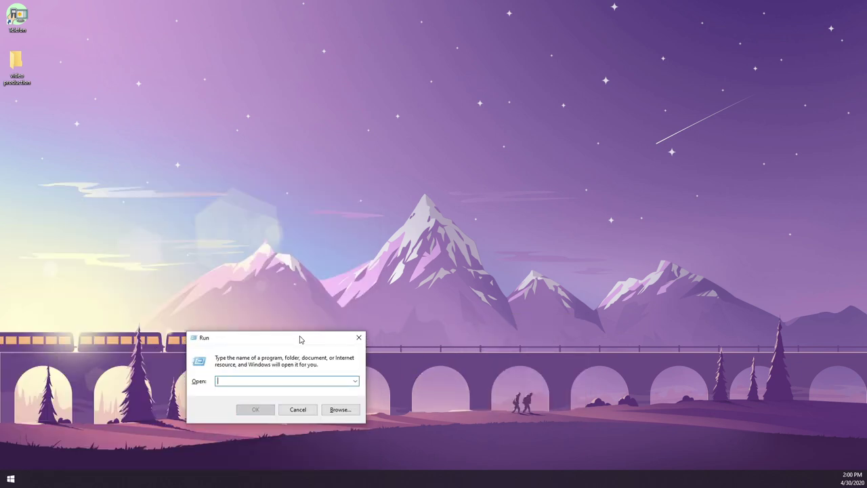
text(temp)
key(Return)
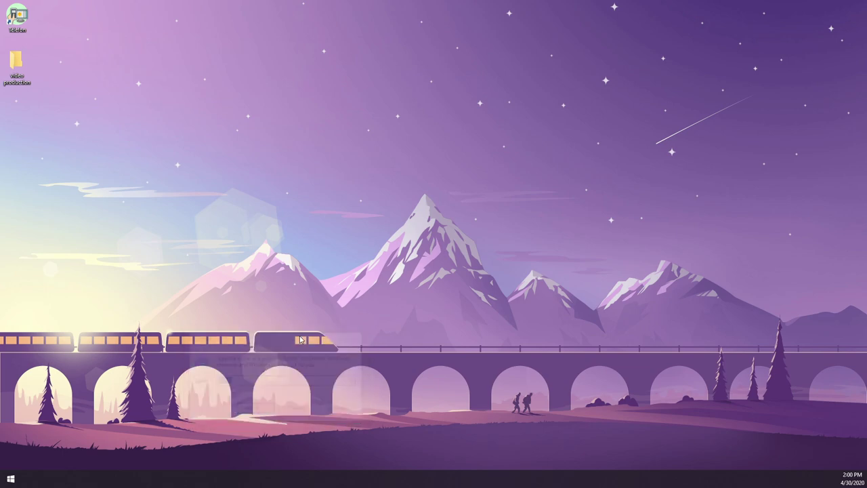
Permanently delete everything in the Windows Temp folder, granting administrator permission for all current items
click(354, 198)
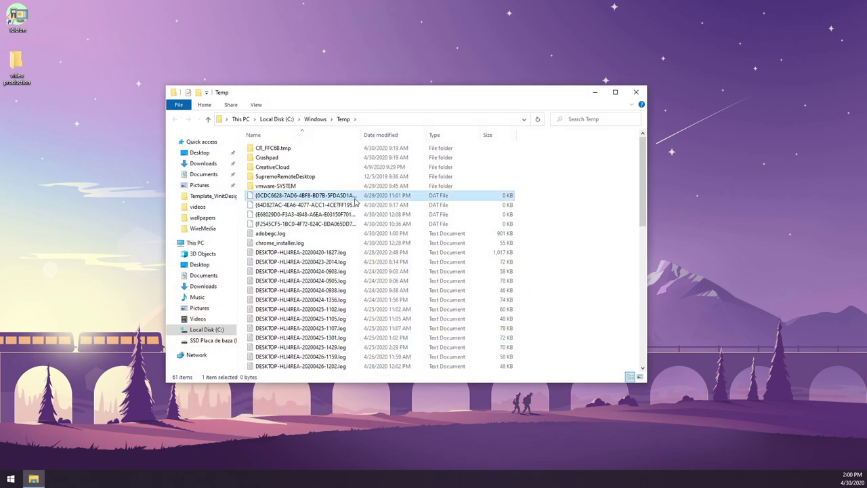
key(ctrl+a)
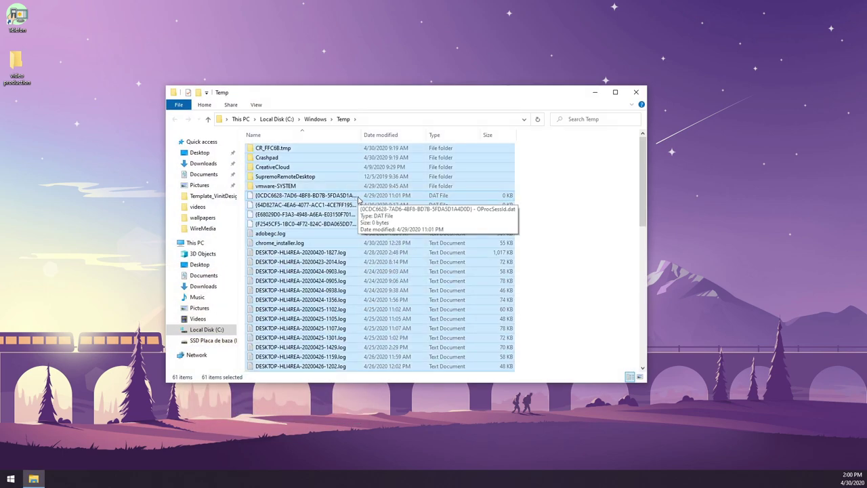
key(shift+Delete)
key(Return)
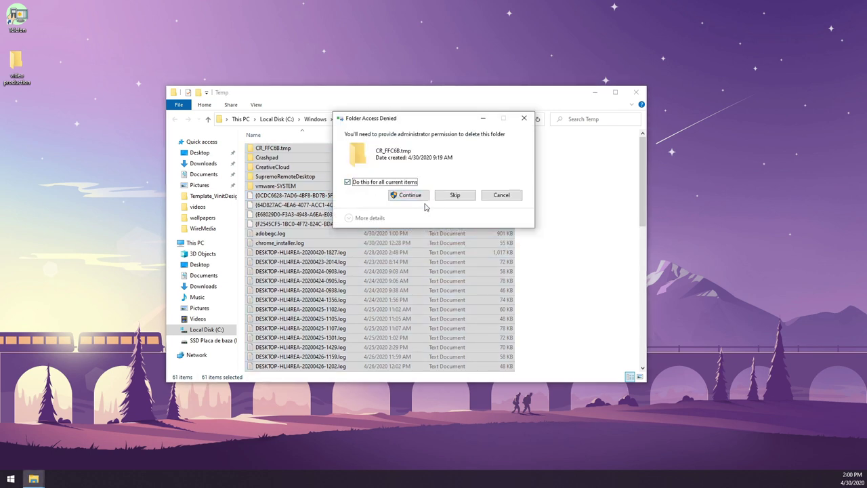
click(405, 196)
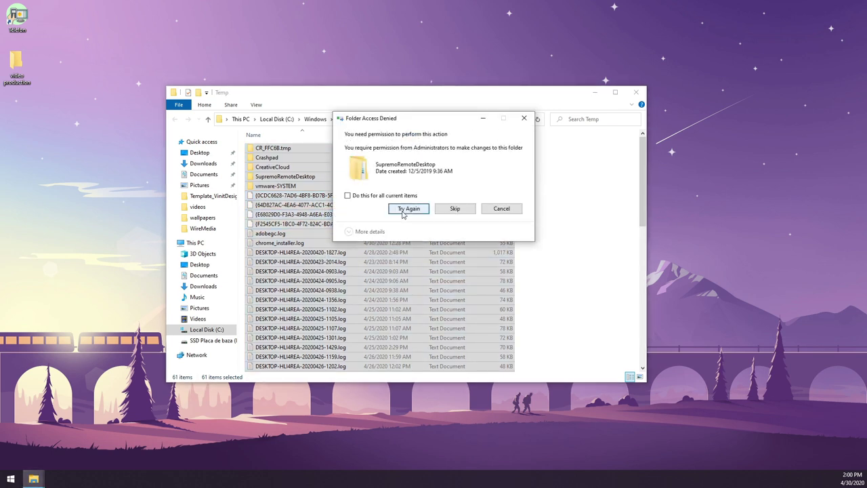
Skip the protected SupremoRemoteDesktop folder and all files in use, and close the Windows Temp folder
click(454, 209)
click(377, 204)
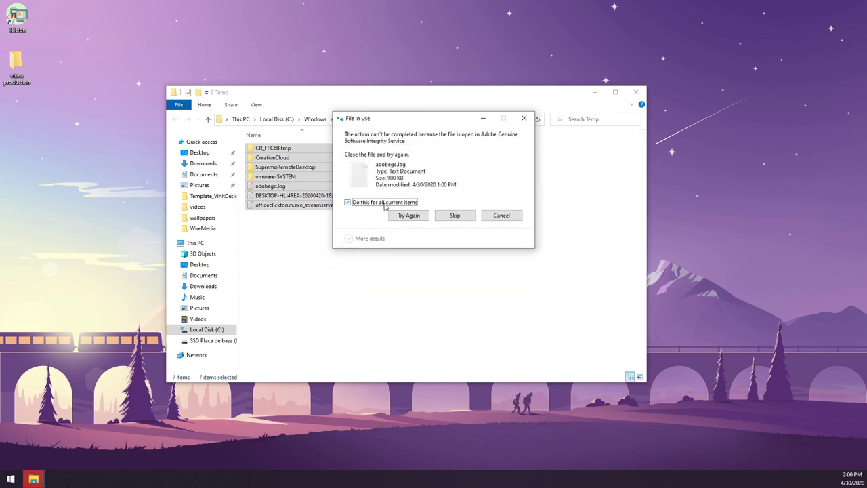
click(455, 216)
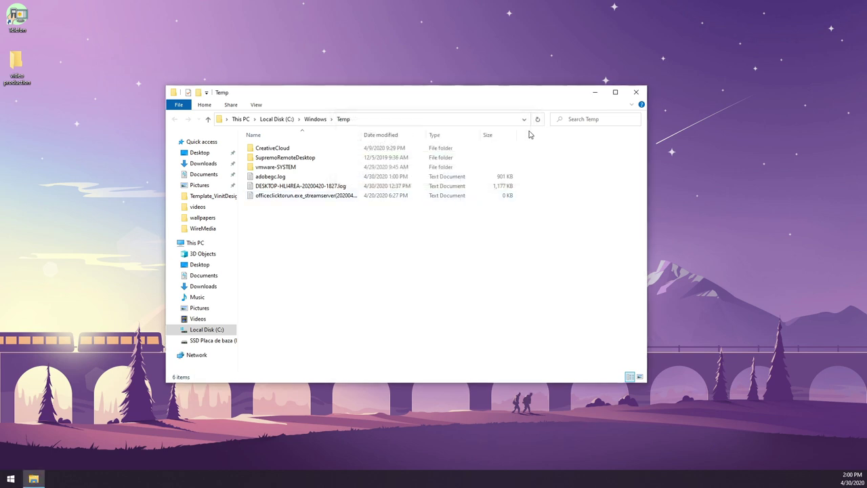
click(636, 94)
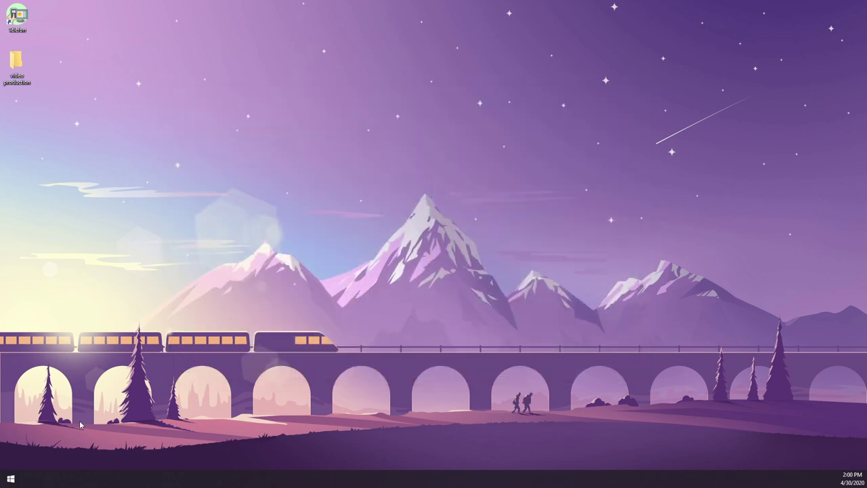
Open the user's AppData Local Temp folder by running the command "%temp%"
click(8, 479)
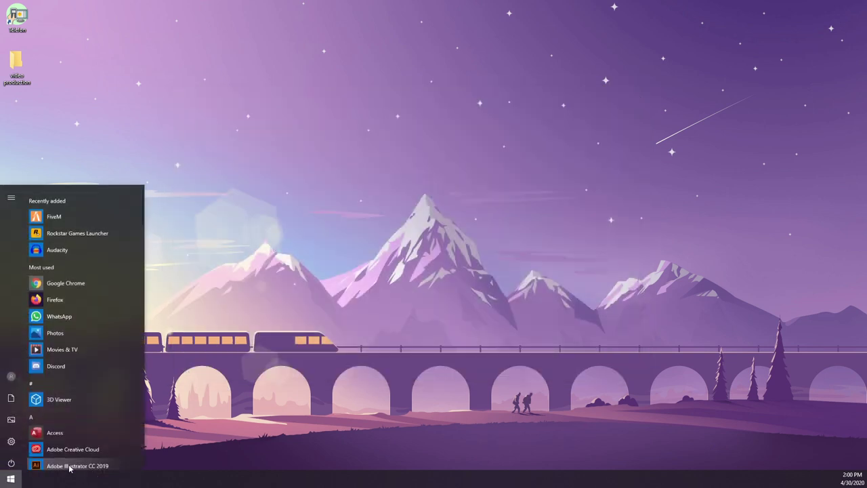
right_click(10, 479)
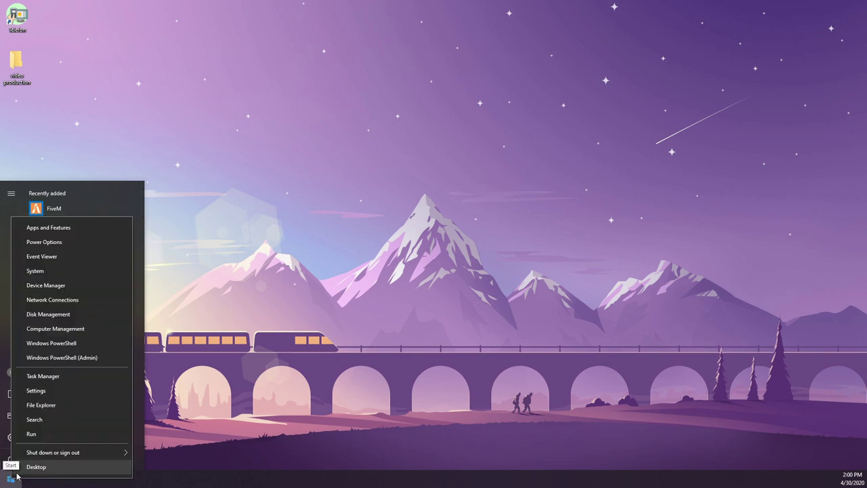
click(34, 434)
drag(164, 377, 202, 344)
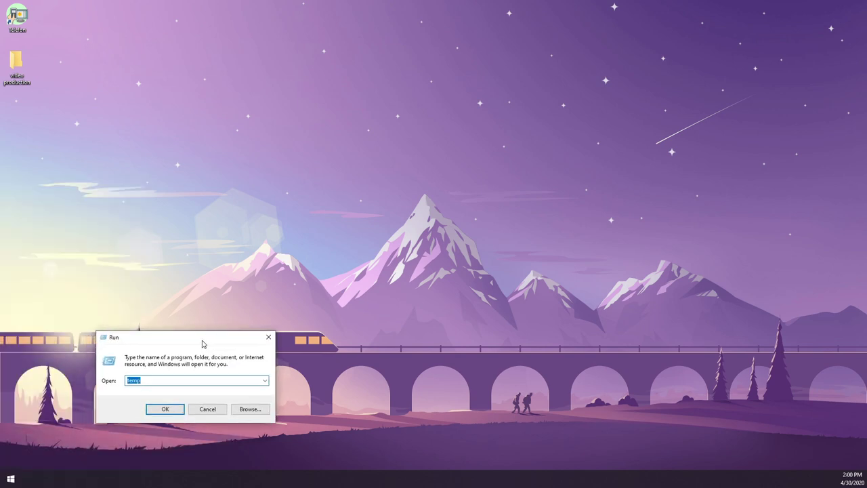
key(BackSpace)
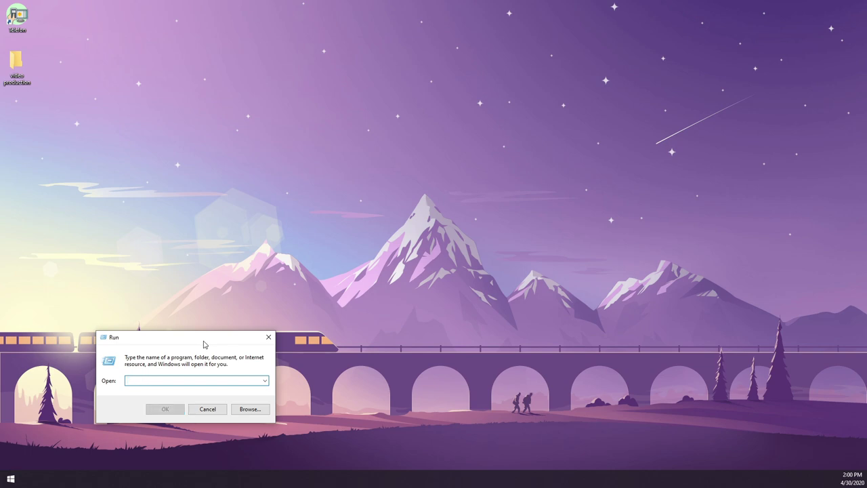
text(%temp%)
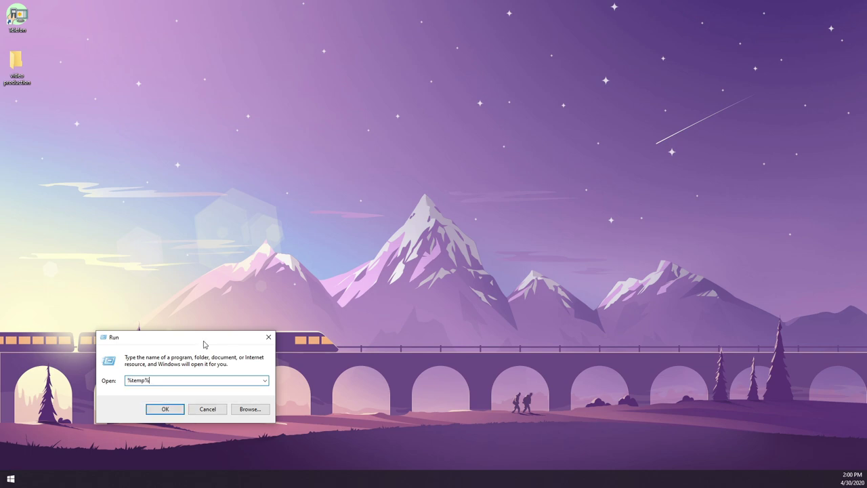
key(Return)
Permanently delete all the files and folders in the user's Temp folder
click(384, 226)
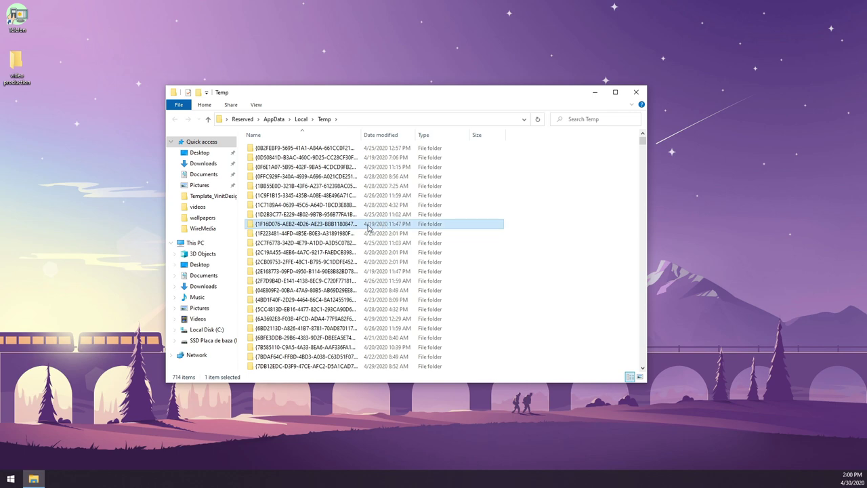
scroll(373, 229, down, 20)
key(ctrl+a)
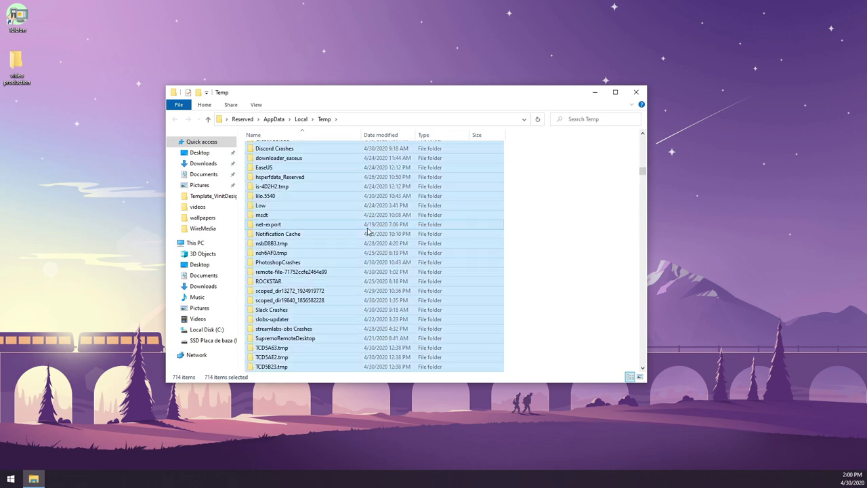
key(shift+Delete)
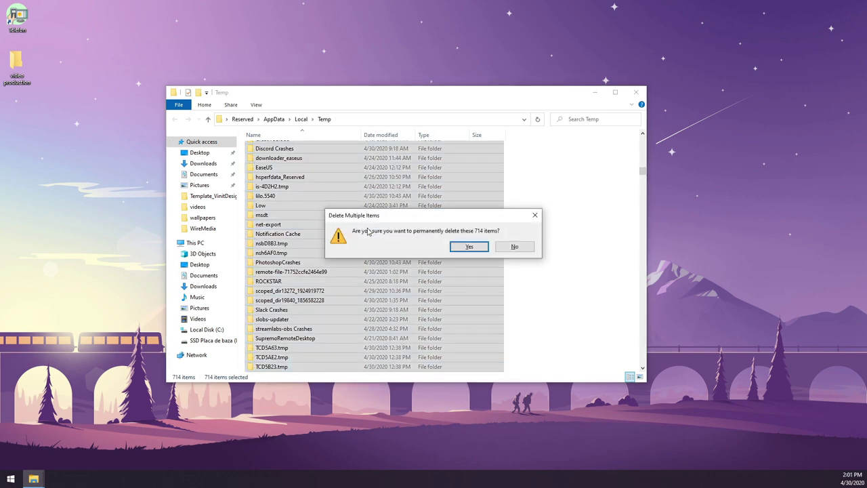
key(Return)
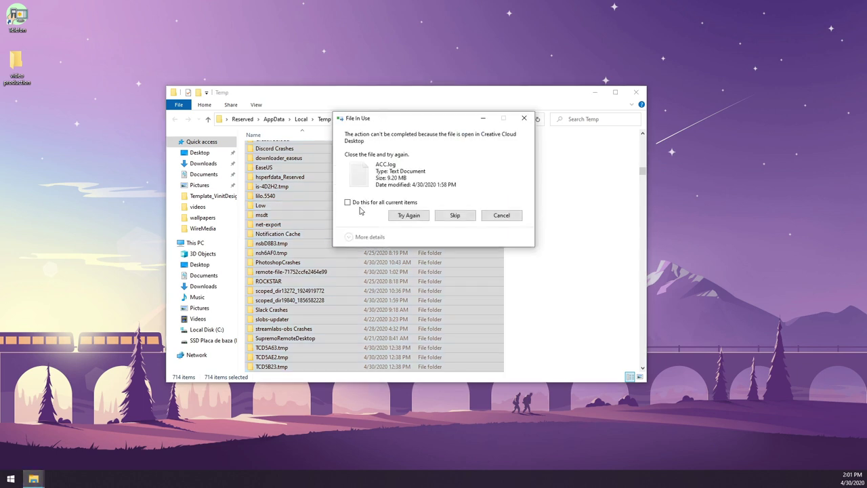
Retry and then skip all files in use in the user's Temp folder, and cancel the remaining deletion
click(348, 202)
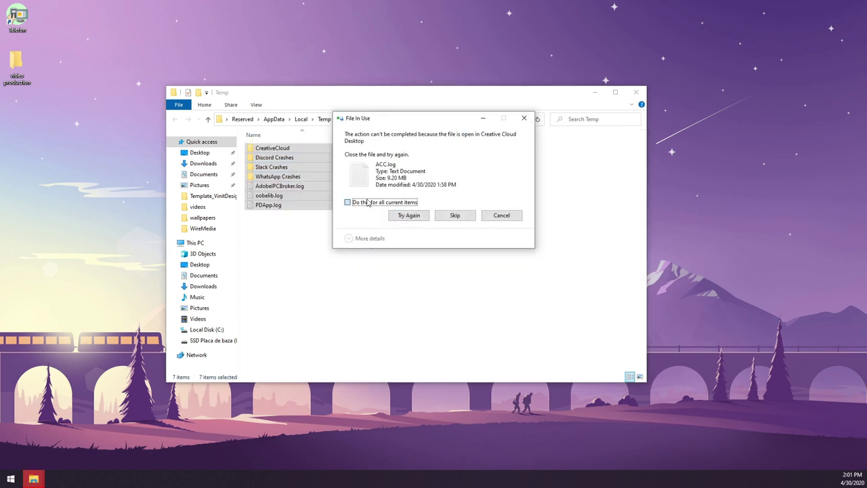
click(408, 215)
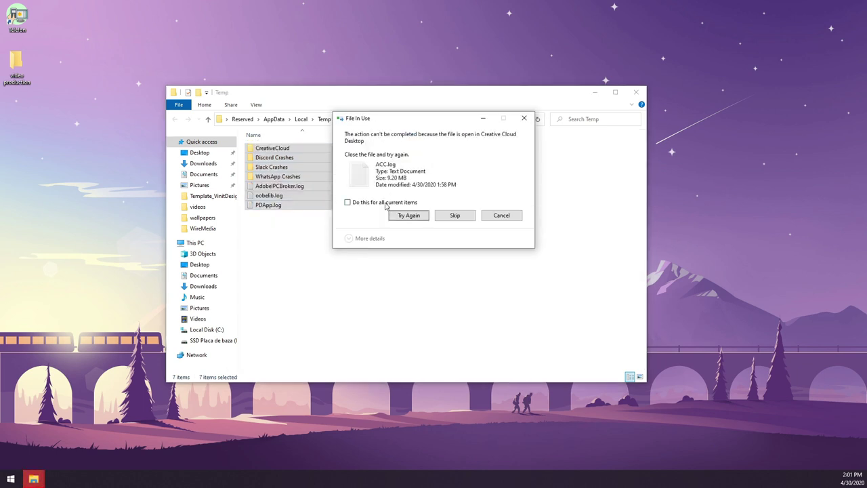
drag(381, 123, 331, 230)
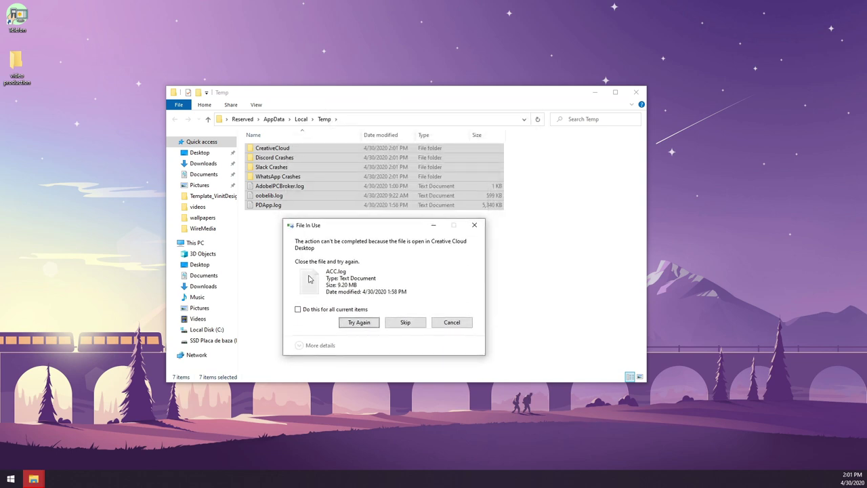
click(312, 310)
click(404, 322)
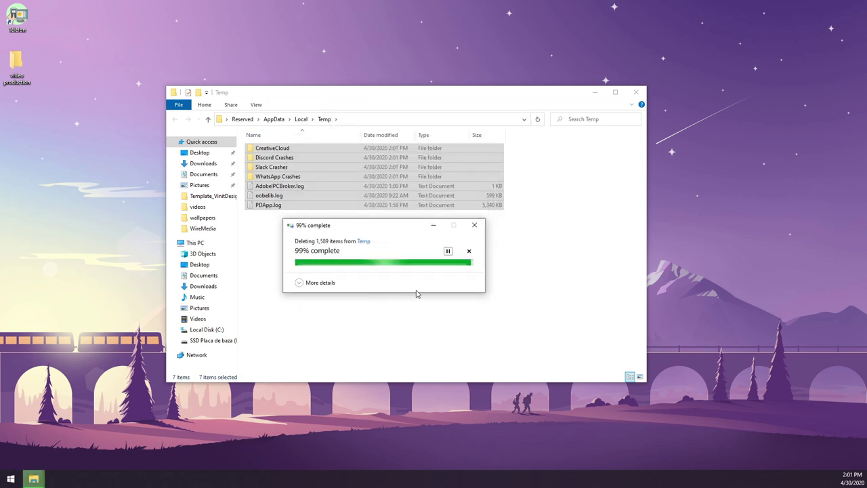
click(476, 228)
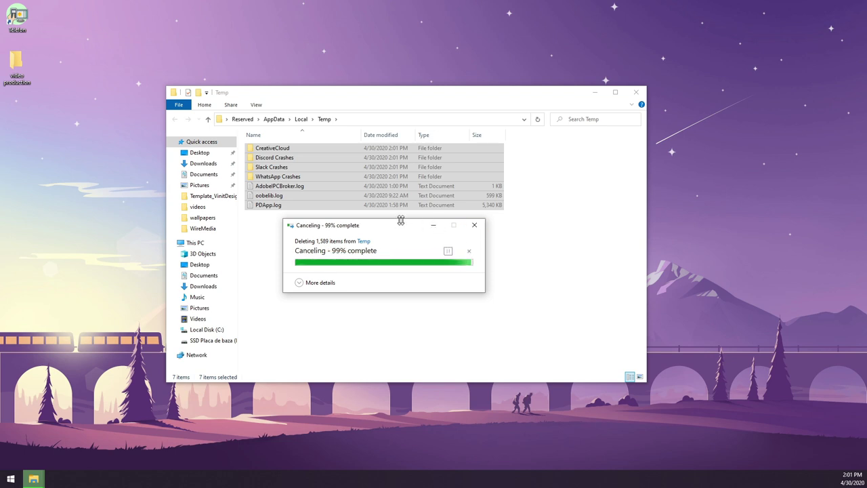
Minimize the user's Temp folder window and open This PC
drag(387, 231, 387, 199)
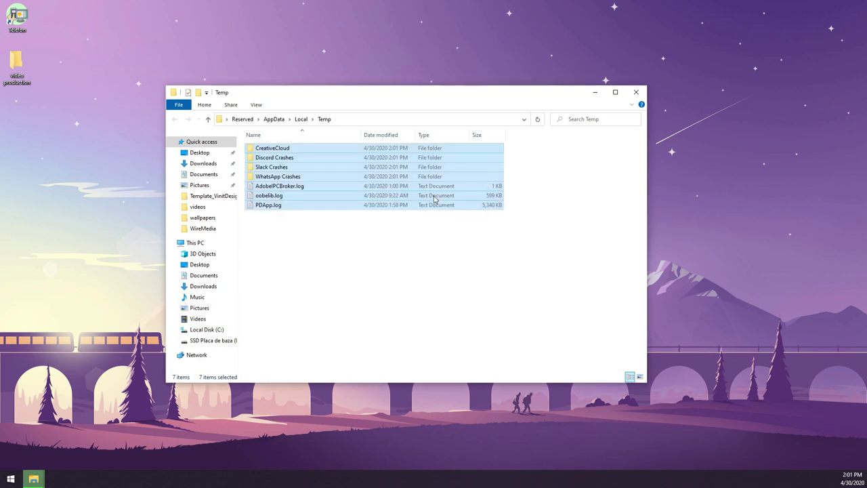
click(594, 91)
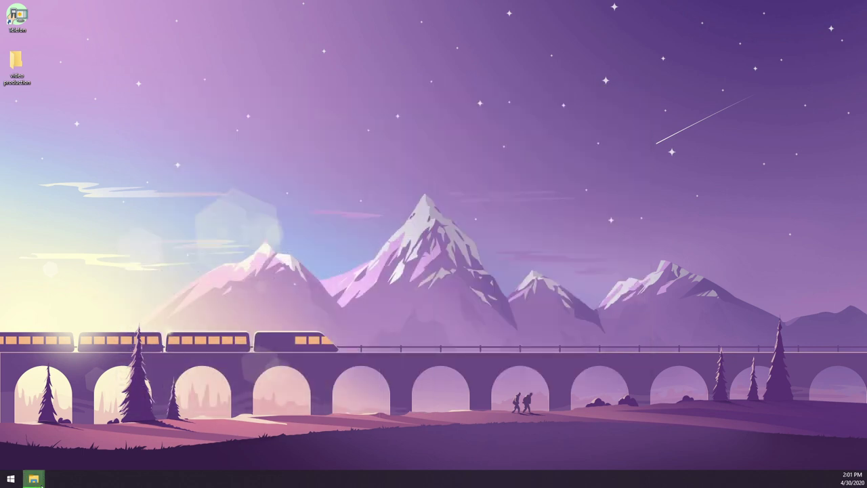
click(15, 484)
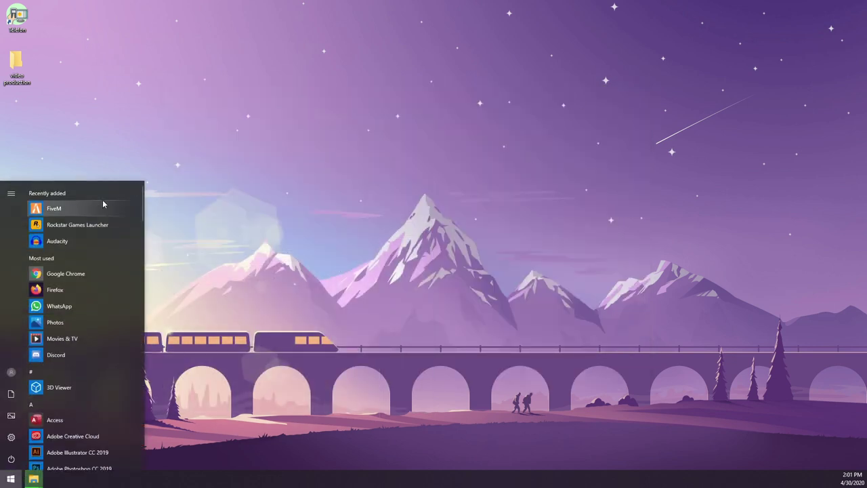
click(357, 191)
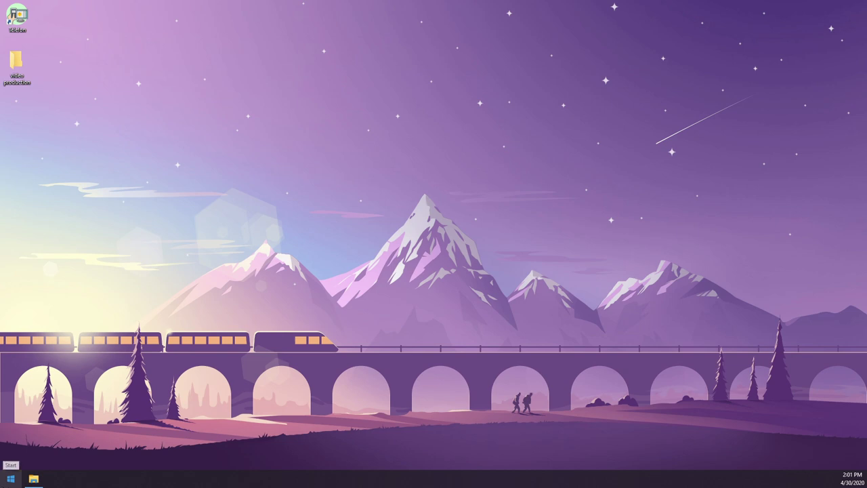
click(10, 478)
text(this pc)
key(Return)
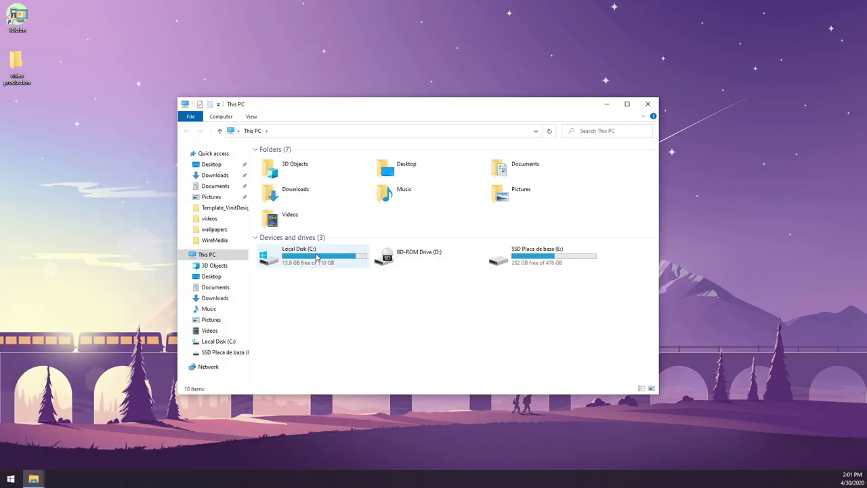
Open the properties of Local Disk (C:) and launch its drive optimization tool
right_click(316, 256)
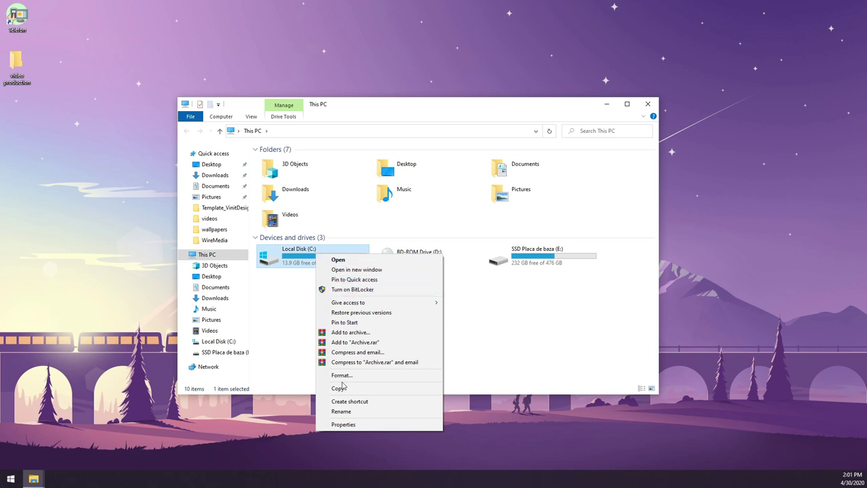
click(363, 424)
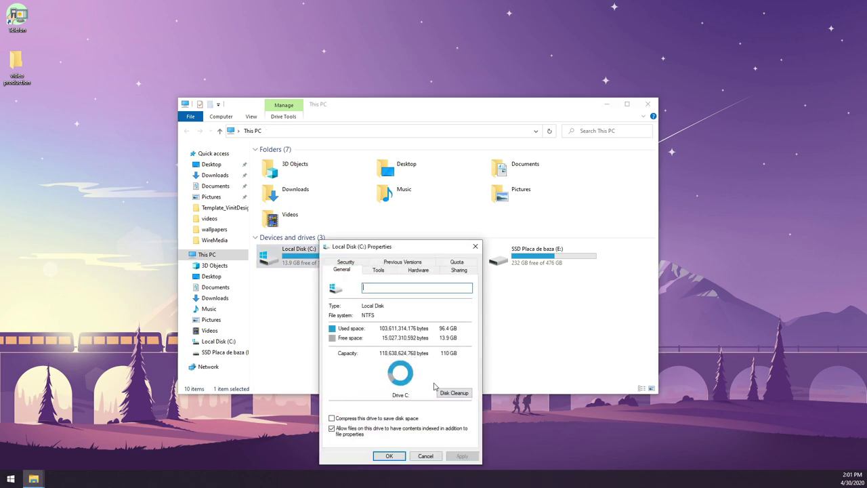
click(379, 271)
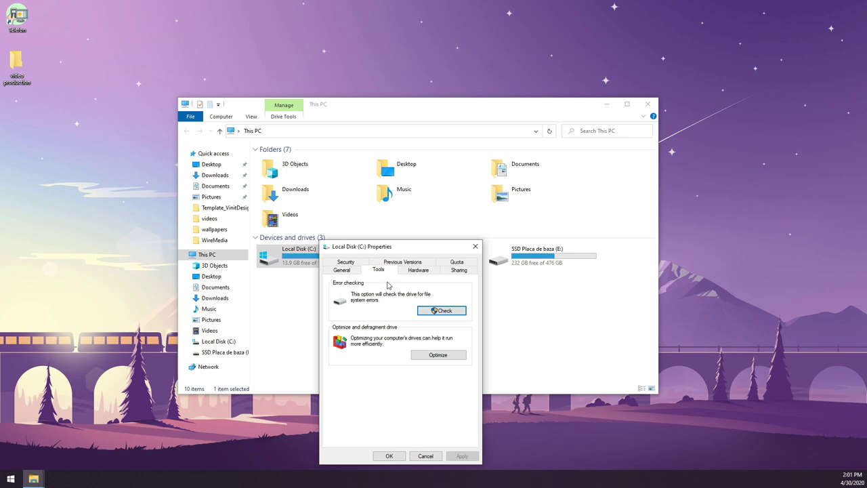
click(438, 355)
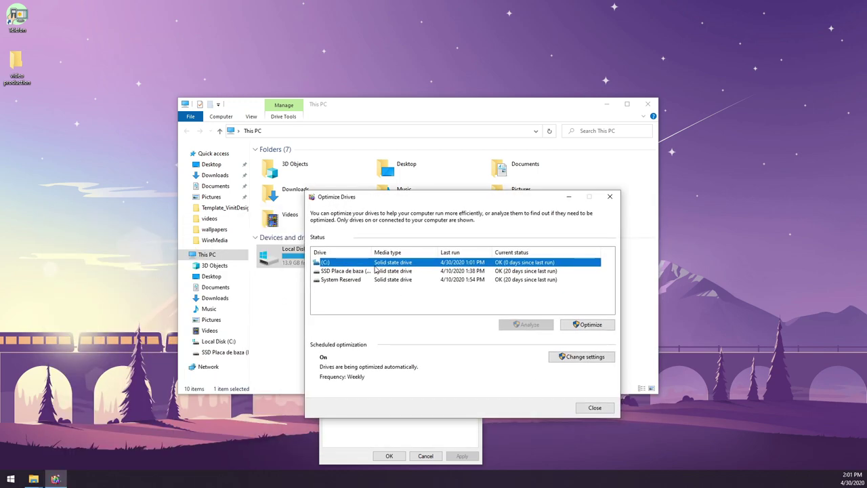
Optimize the (C:) drive and close the Optimize Drives window
drag(376, 198, 186, 191)
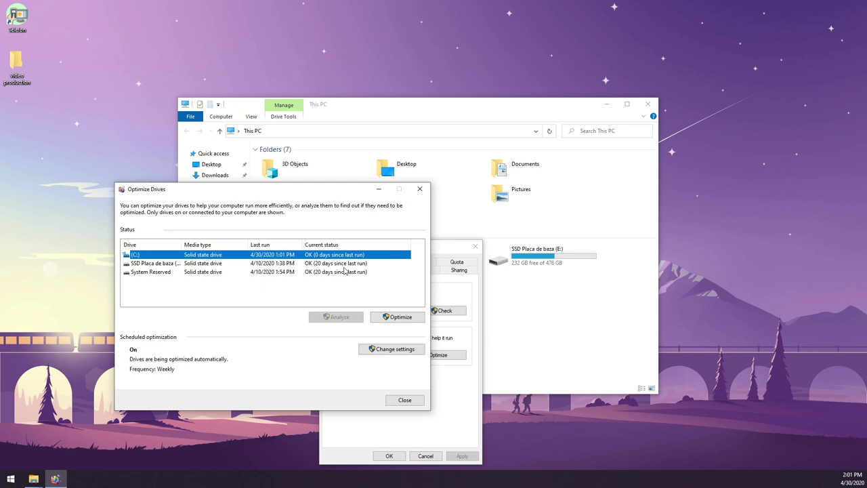
click(406, 323)
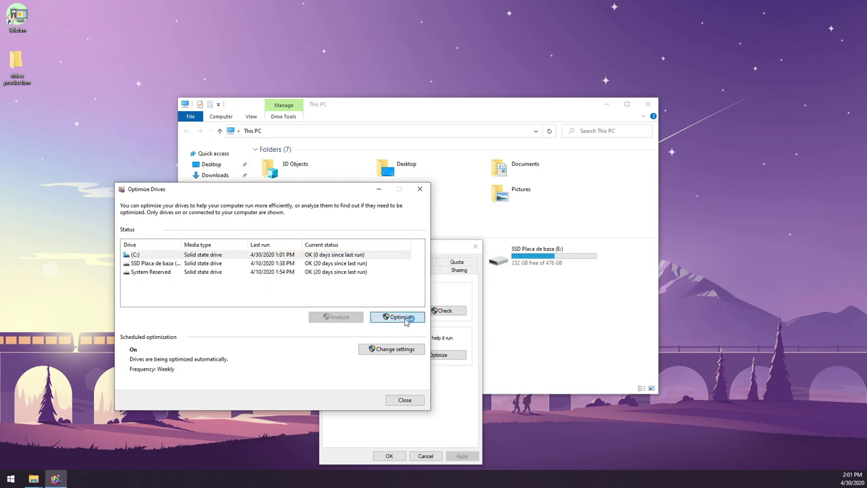
click(439, 354)
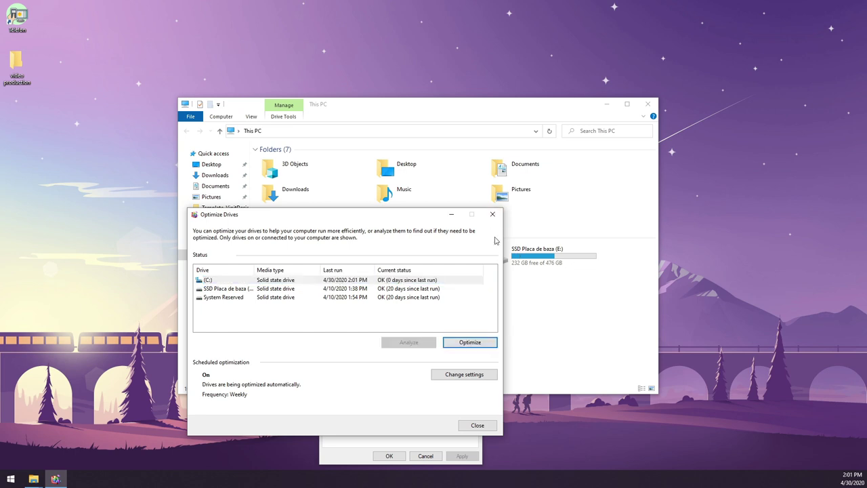
click(477, 426)
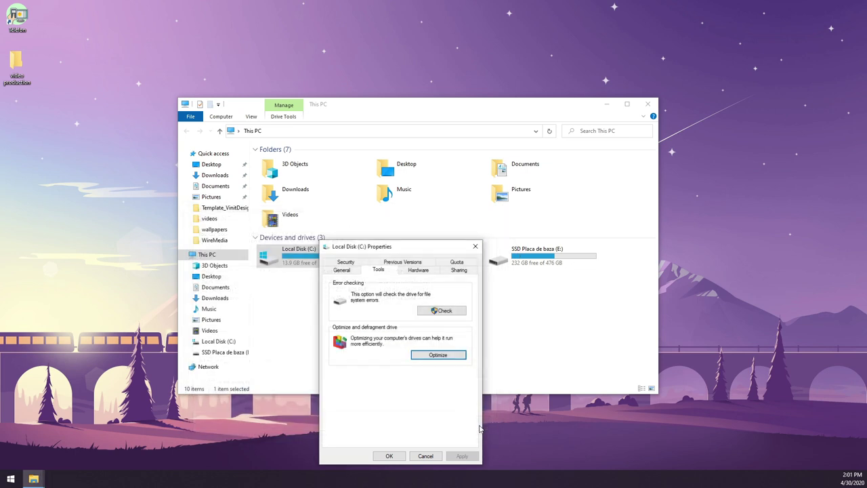
Start Disk Cleanup for (C:) from the general properties of the drive
click(343, 270)
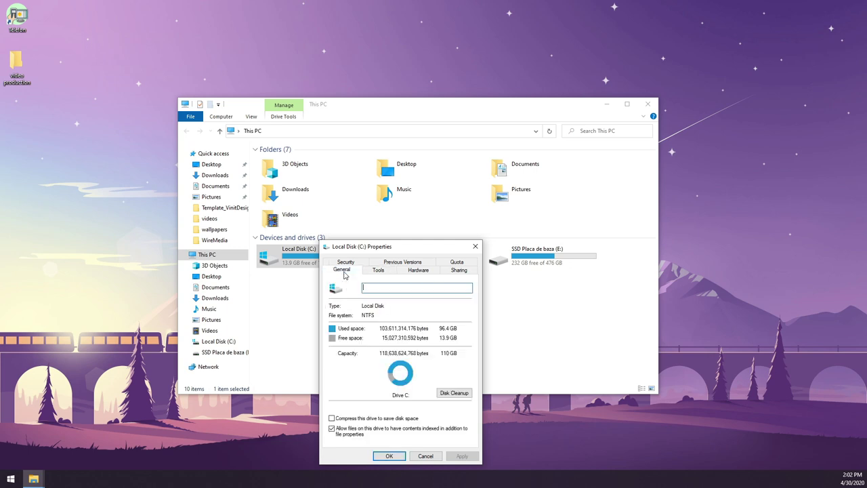
click(458, 395)
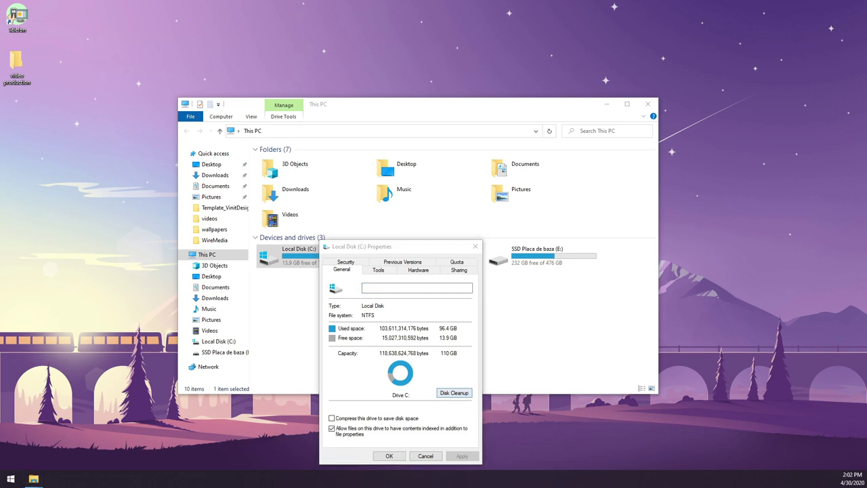
drag(465, 169, 227, 144)
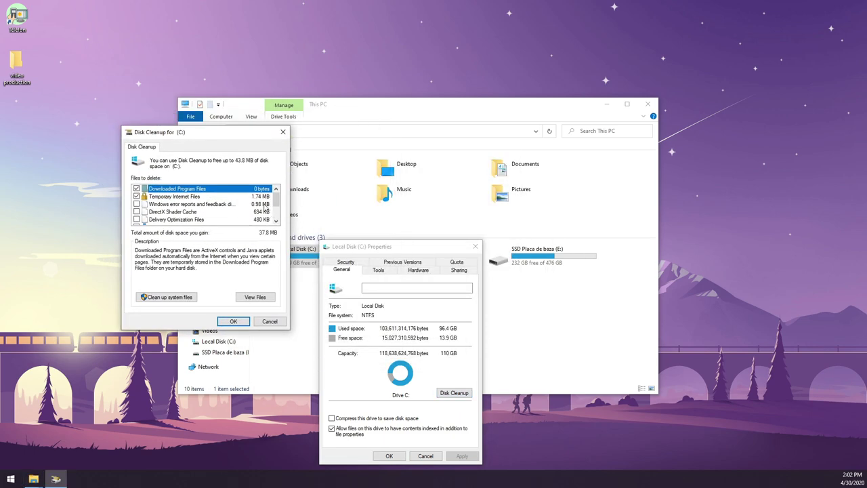
Add Delivery Optimization Files and Temporary files to the preselected Disk Cleanup categories, and permanently delete the selected files
scroll(254, 210, down, 2)
scroll(254, 210, up, 2)
scroll(165, 207, down, 2)
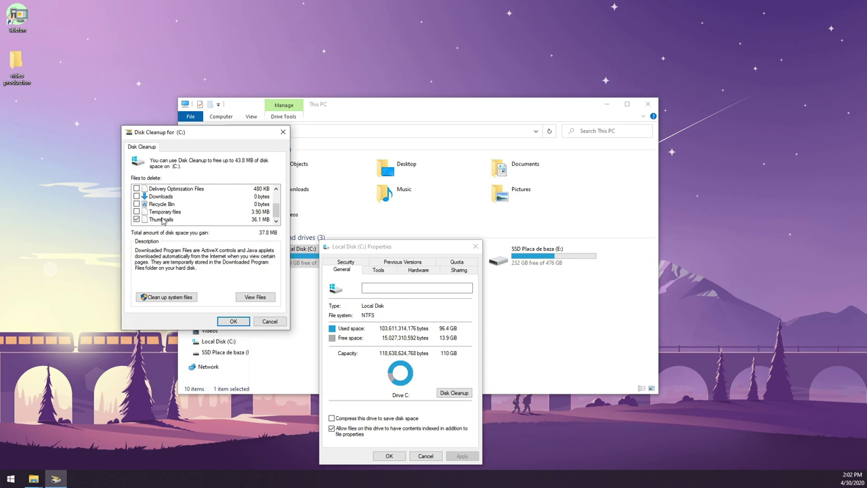
scroll(190, 215, up, 2)
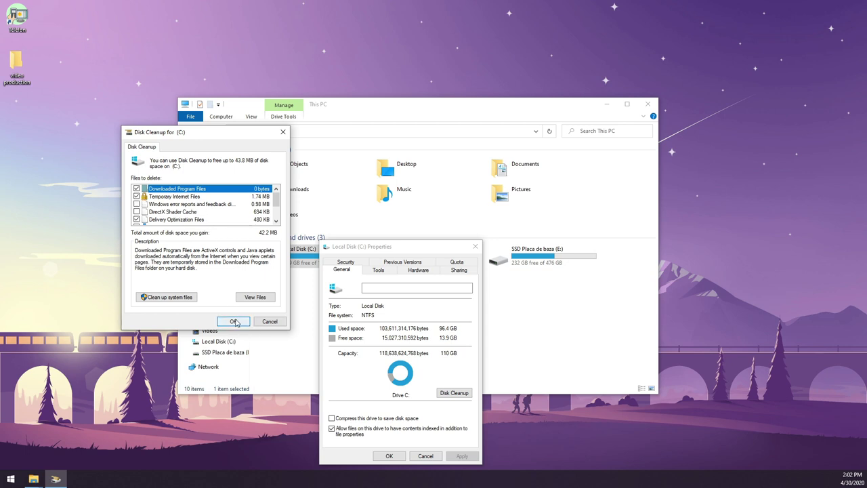
click(233, 321)
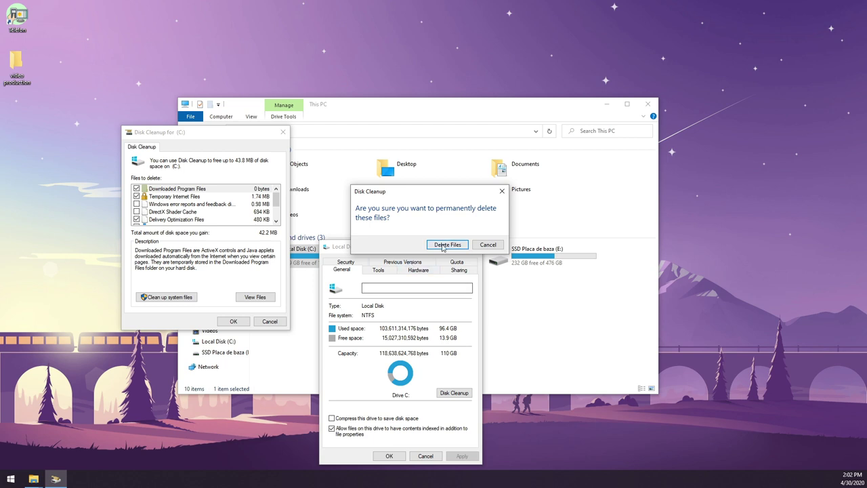
click(443, 247)
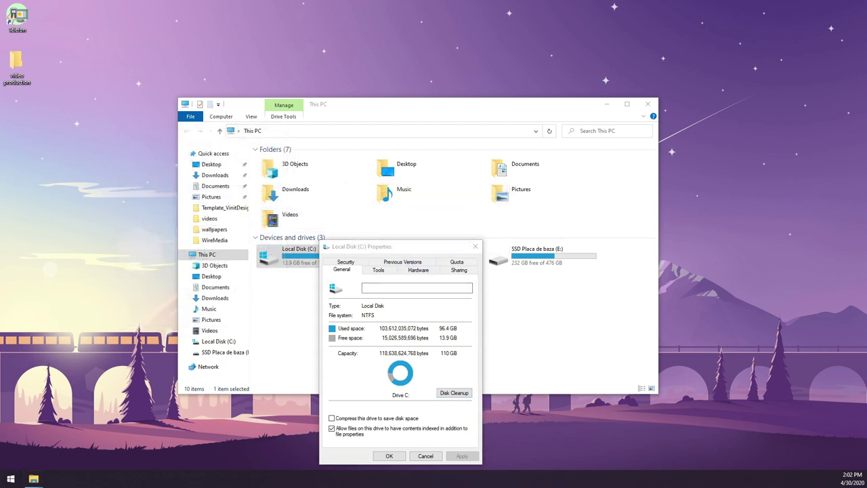
Minimize This PC to check the Recycle Bin, and close the Recycle Bin and the Local Disk (C:) Properties windows
drag(559, 280, 387, 145)
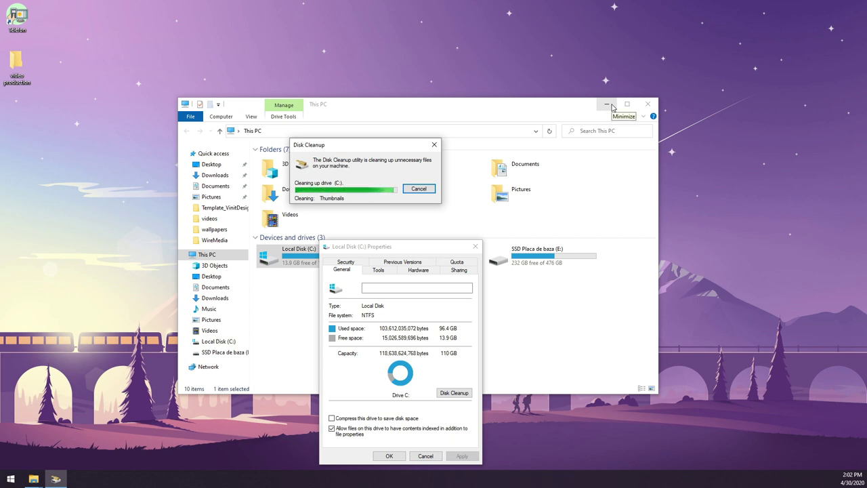
click(613, 108)
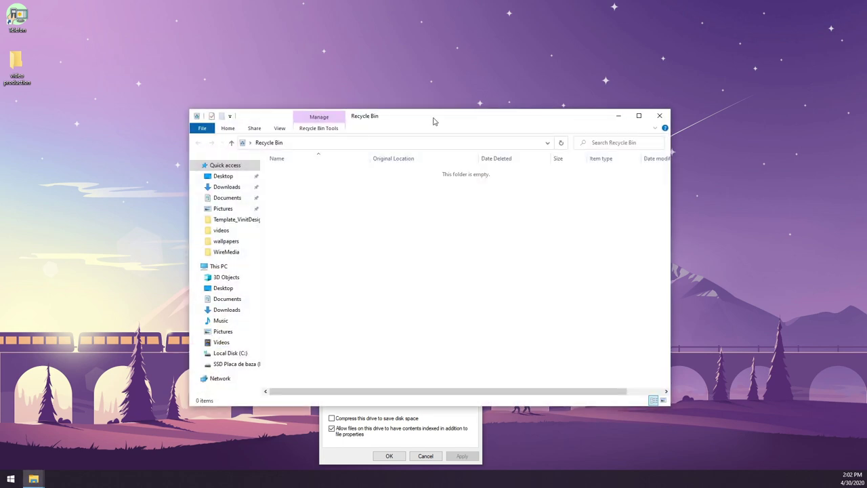
drag(434, 122, 354, 126)
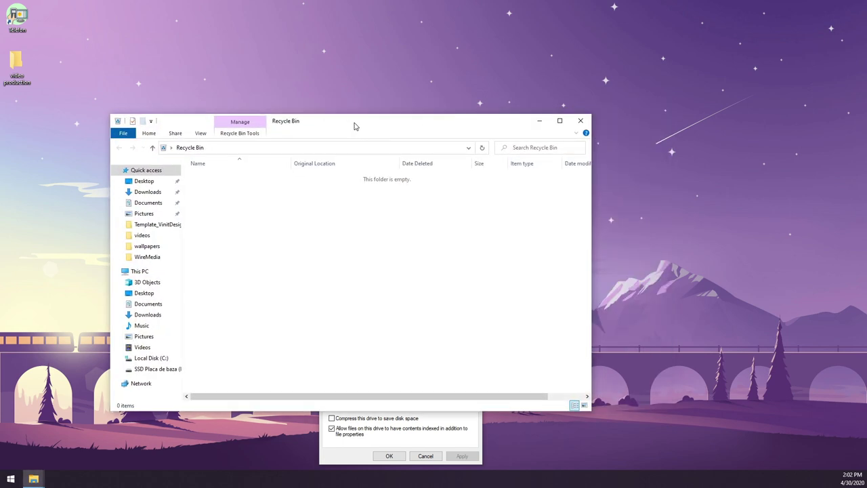
click(582, 121)
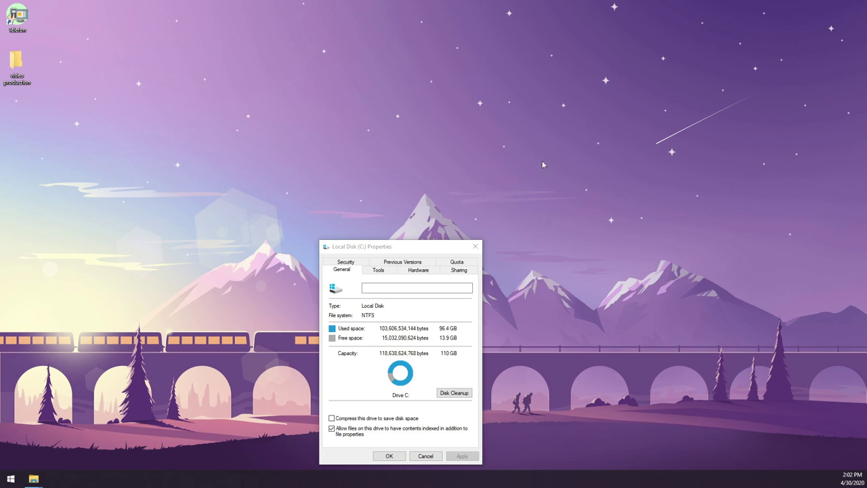
click(475, 246)
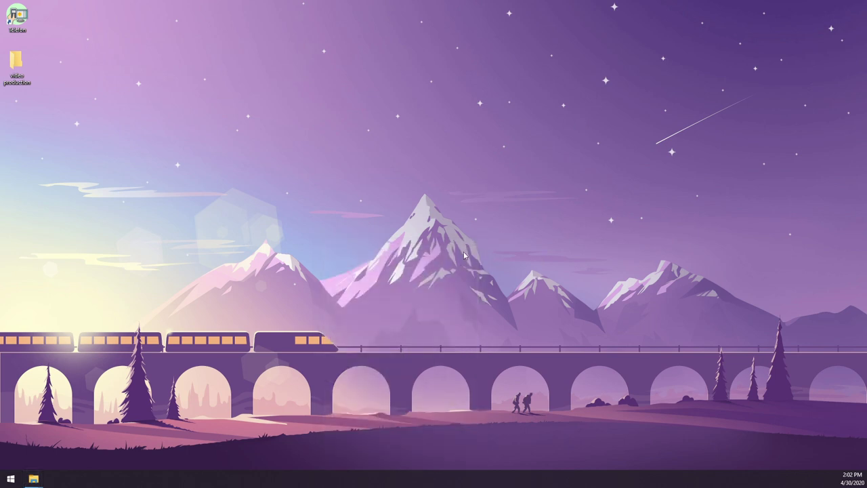
click(11, 479)
click(9, 461)
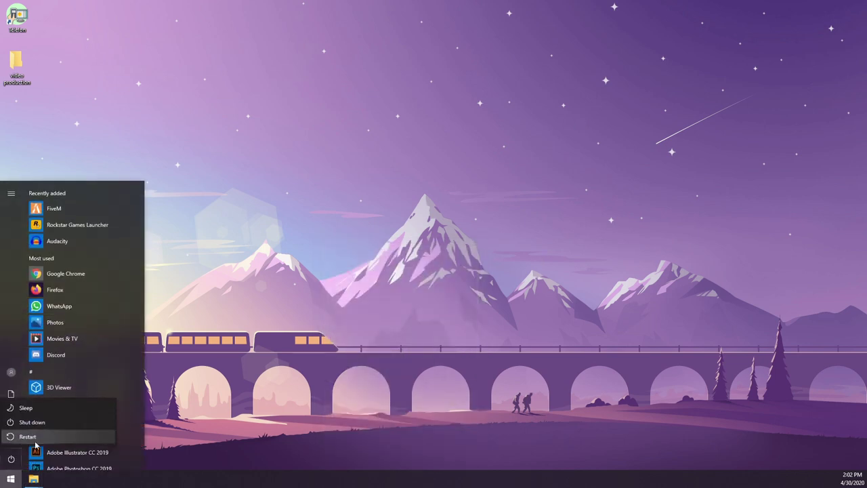
key(Escape)
click(317, 334)
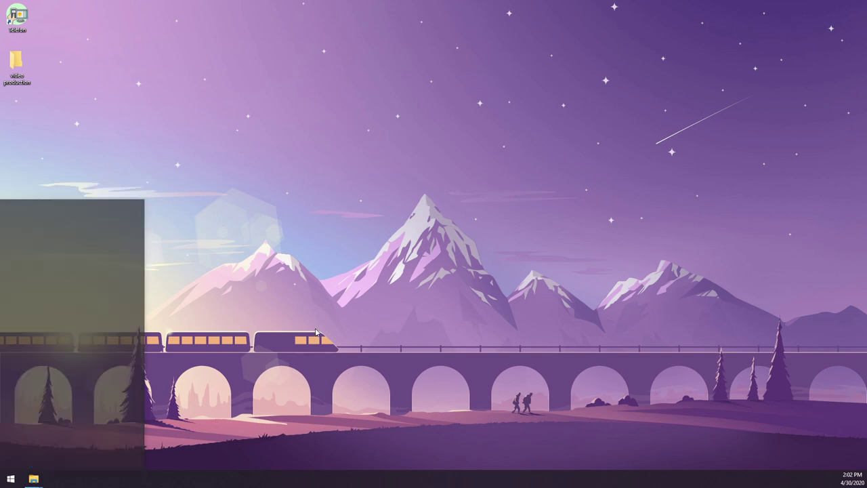